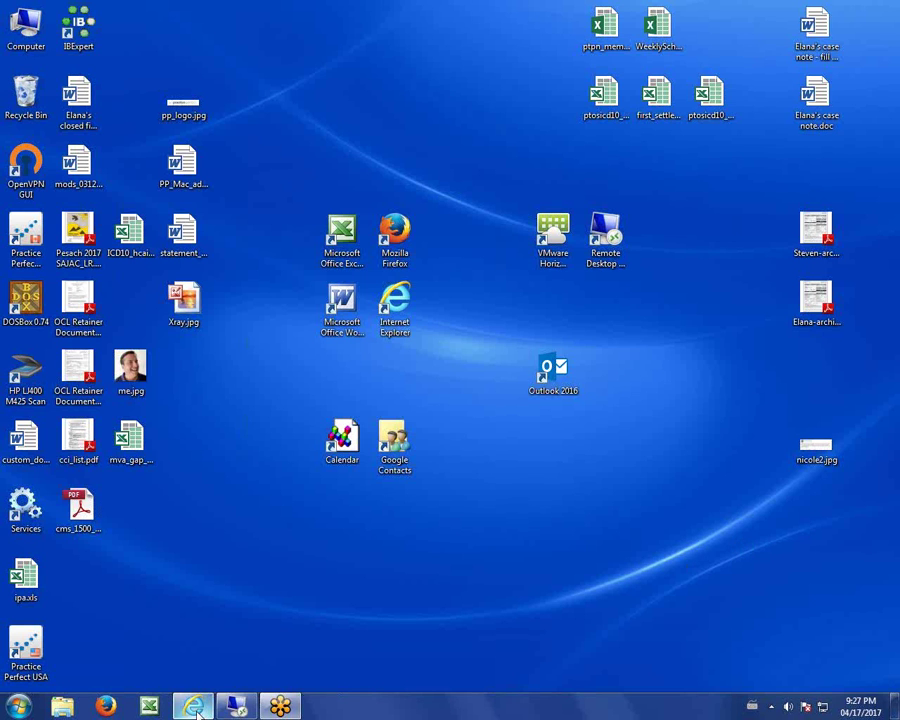
Restore the Sample Clinic Online Booking login page and highlight the clinic name and address.
left_click(194, 707)
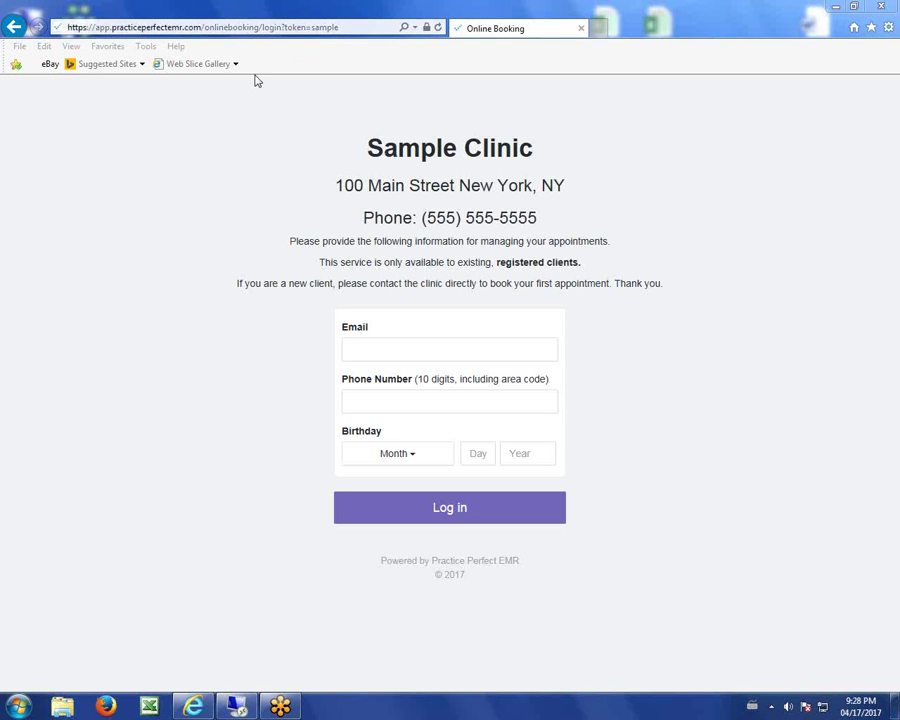
left_click_drag(358, 147, 573, 219)
Enter the client's email address and phone number on the login form.
left_click(573, 219)
left_click(399, 353)
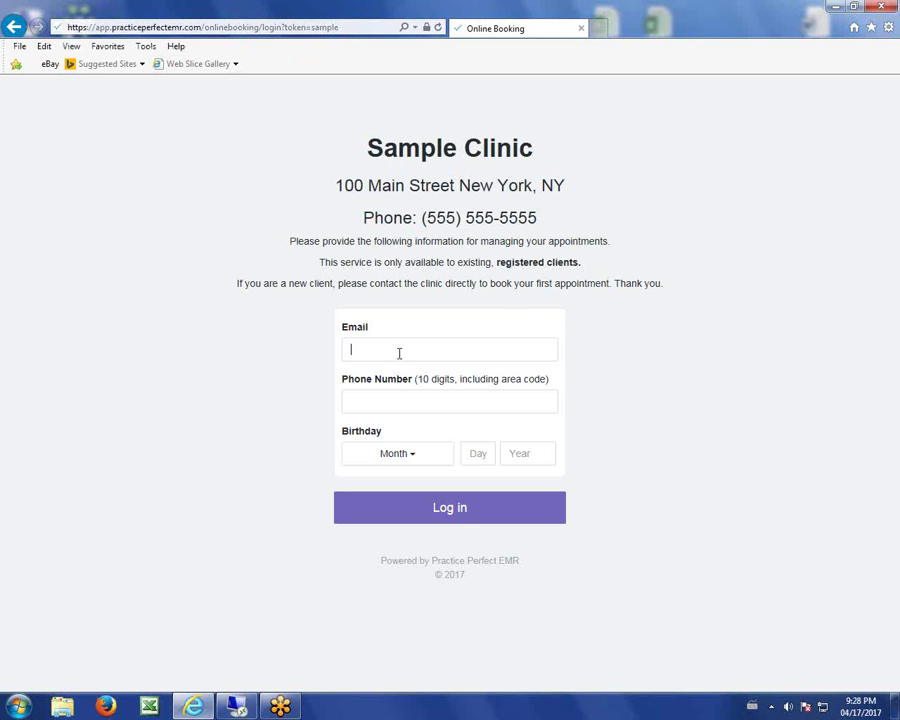
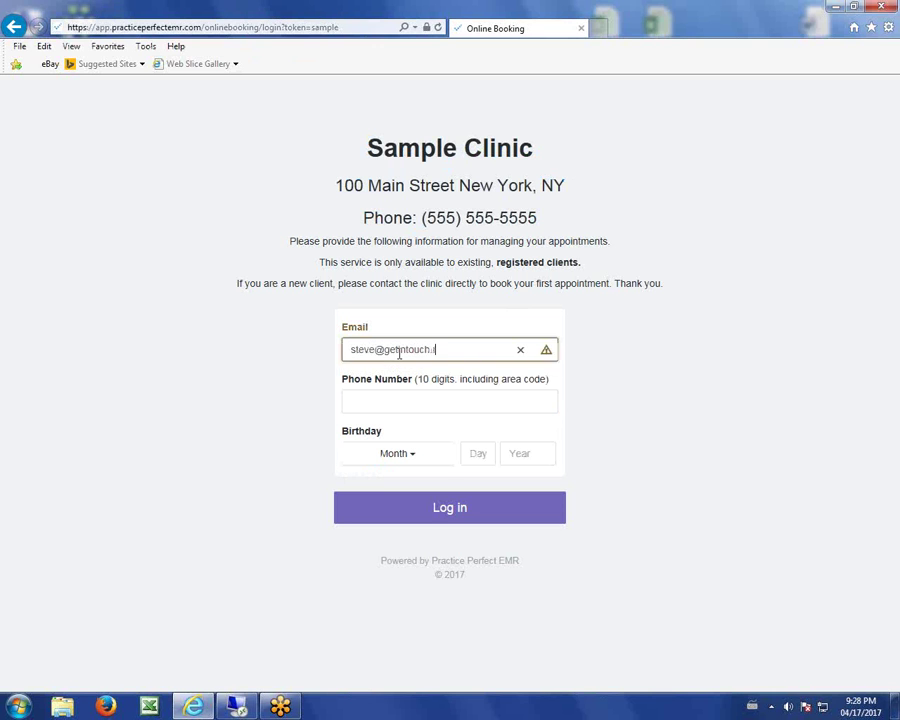
key("Tab")
type("958")
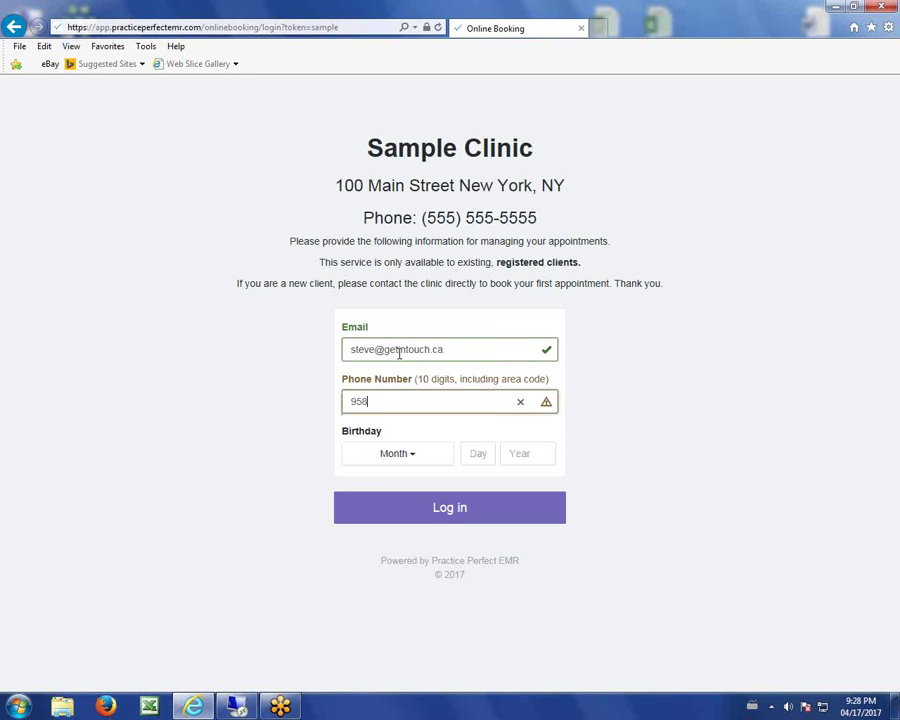
type("88")
key("BackSpace")
key("BackSpace")
key("BackSpace")
key("BackSpace")
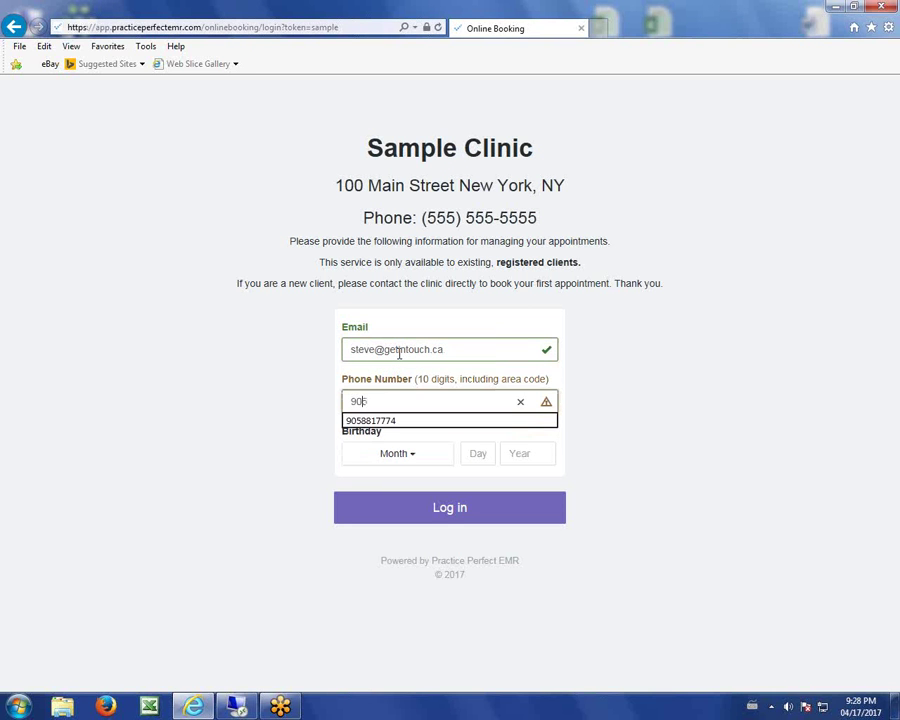
key("Tab")
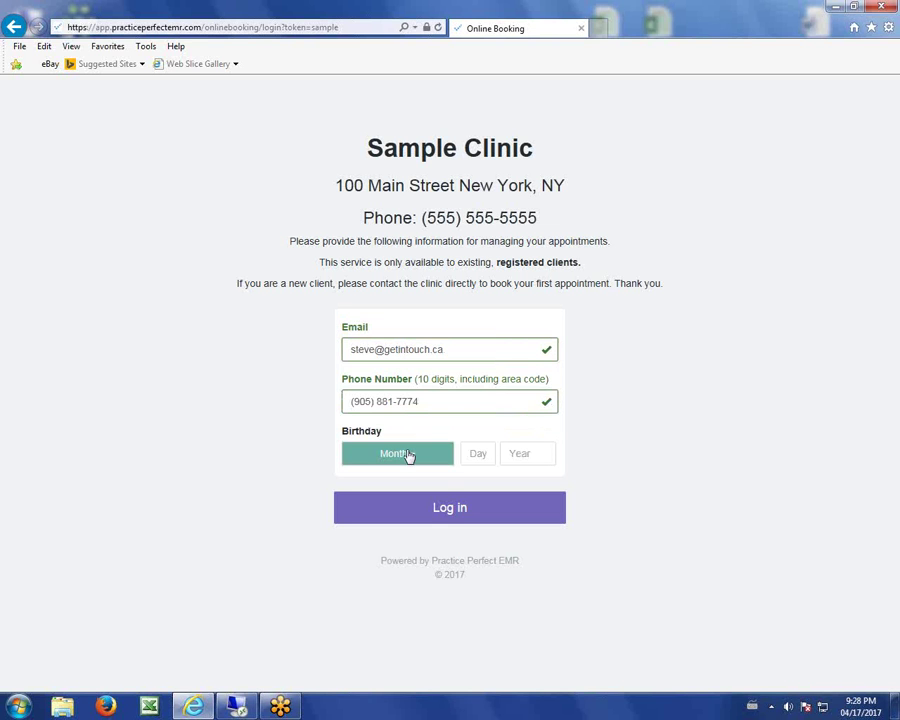
Enter the client's birthday month, day and year, then log in.
left_click(406, 454)
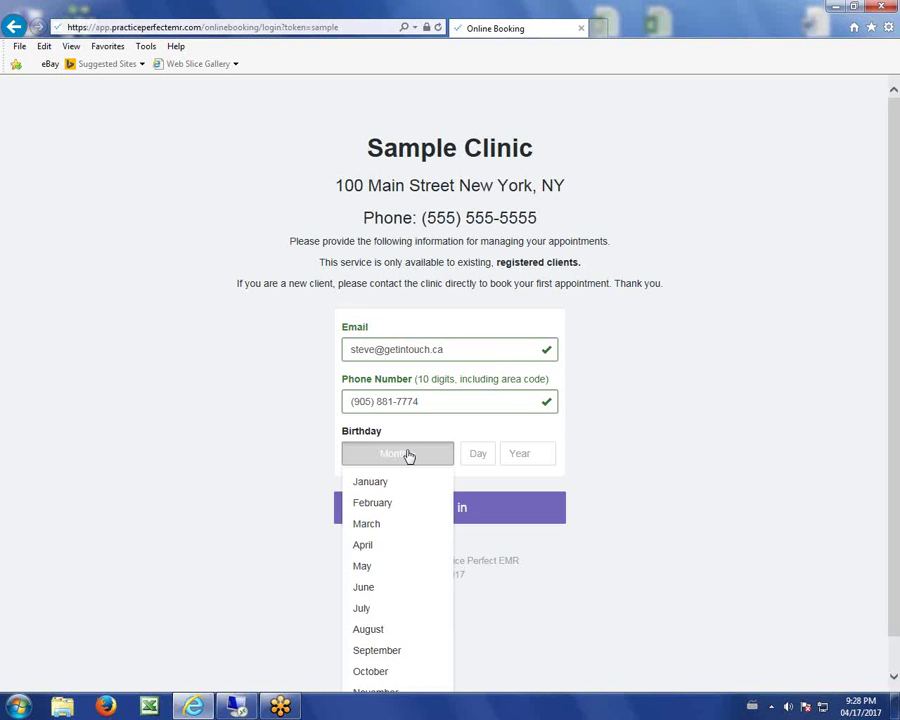
left_click(378, 655)
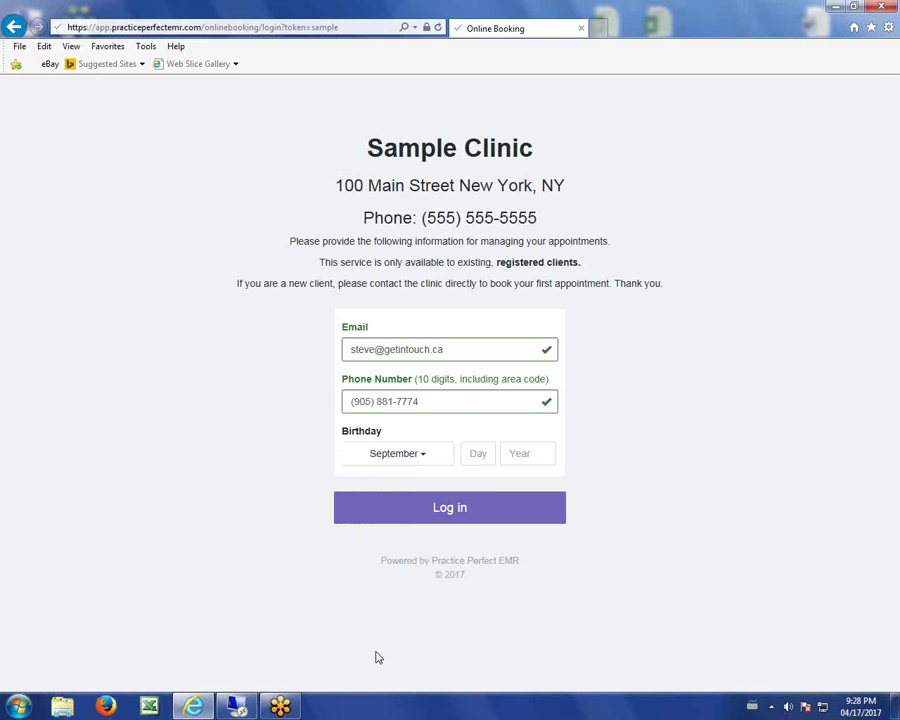
left_click(487, 456)
type("9")
key("Tab")
type("196")
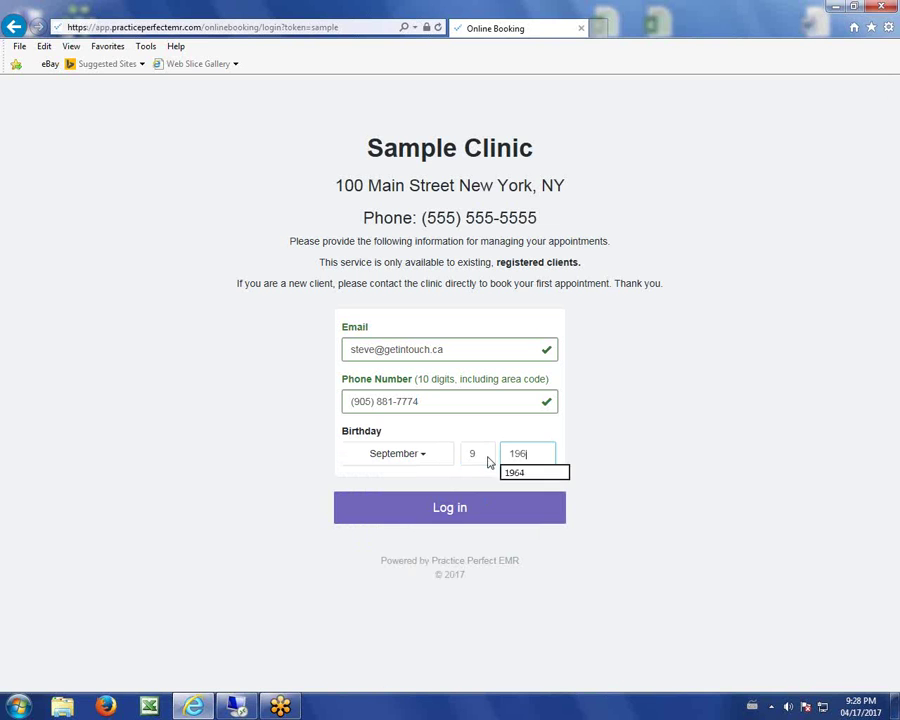
type("4")
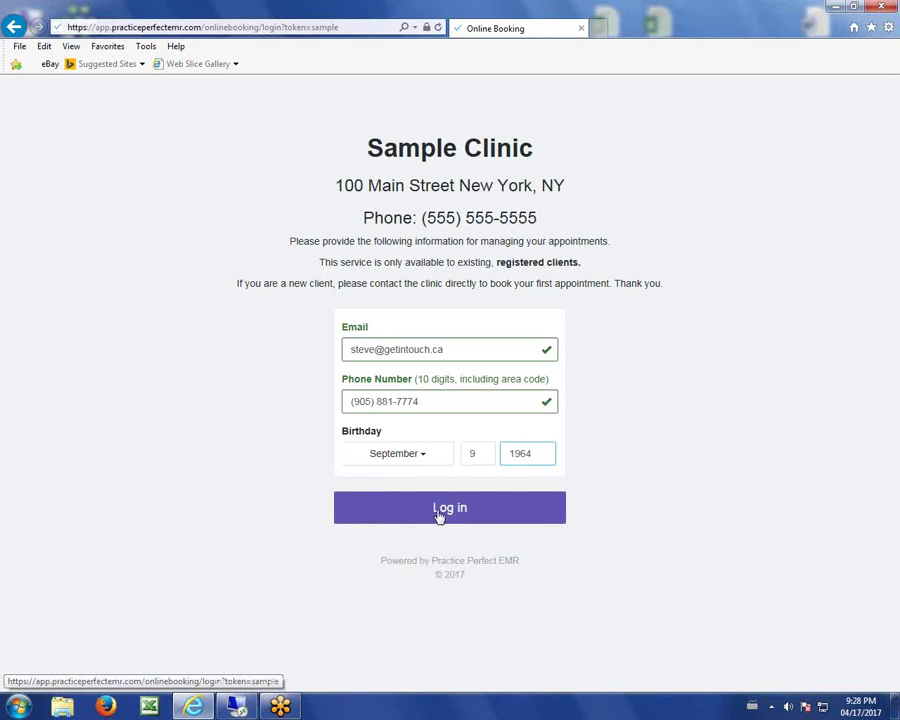
left_click(438, 512)
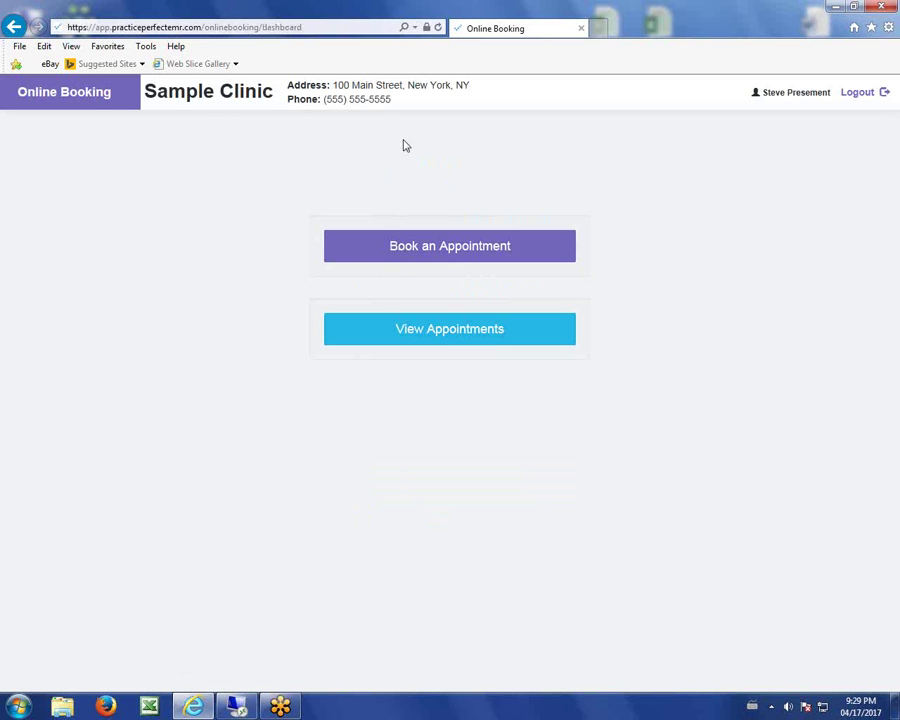
Start a new booking, compare providers and durations, and settle on Massage for 60 minutes.
left_click(436, 255)
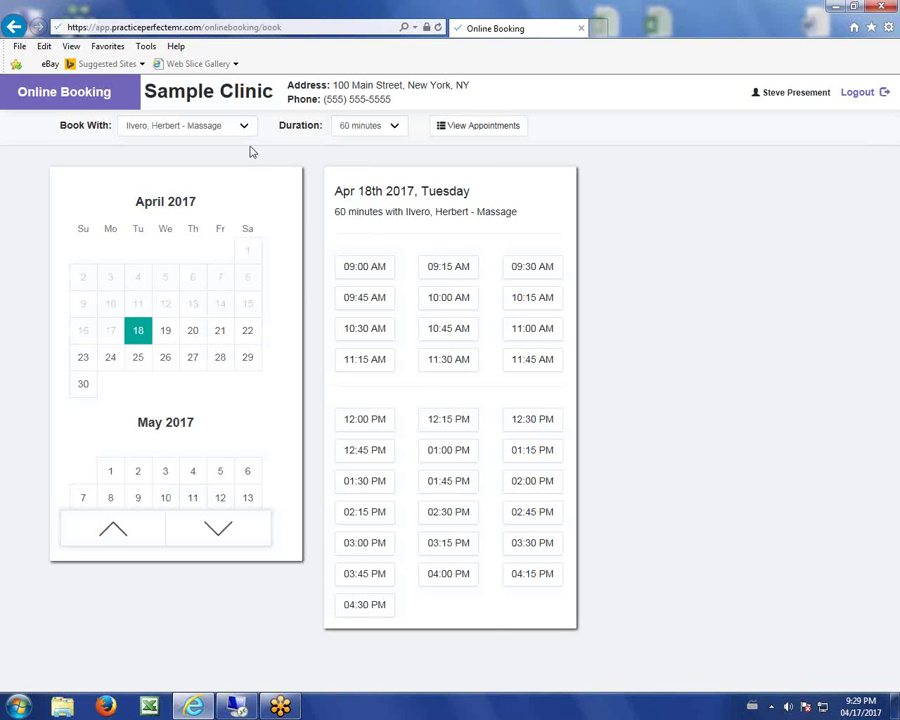
left_click(244, 128)
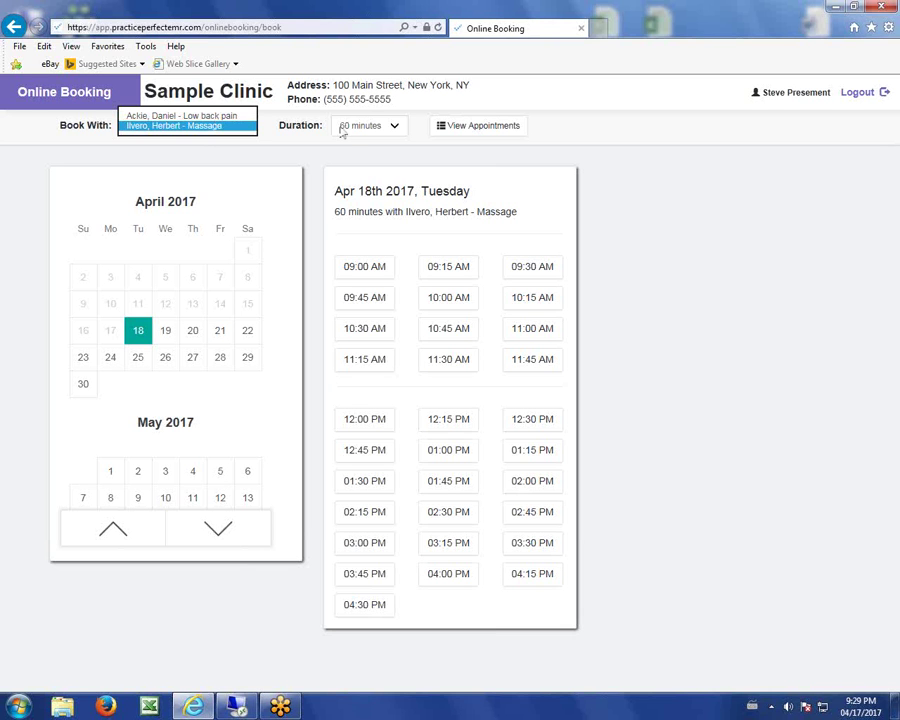
left_click(395, 126)
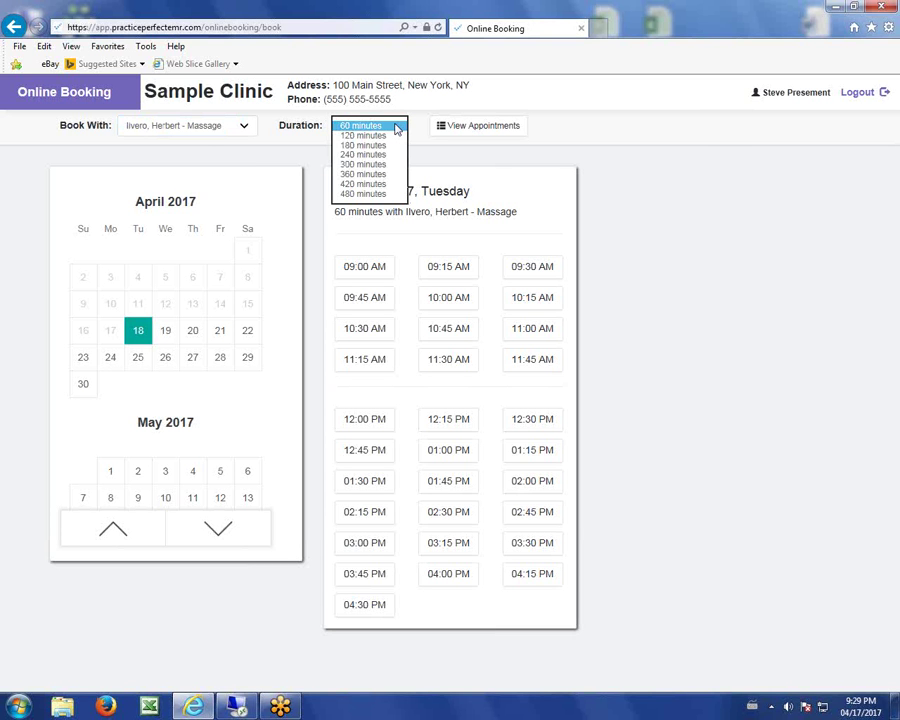
left_click(248, 128)
left_click(215, 117)
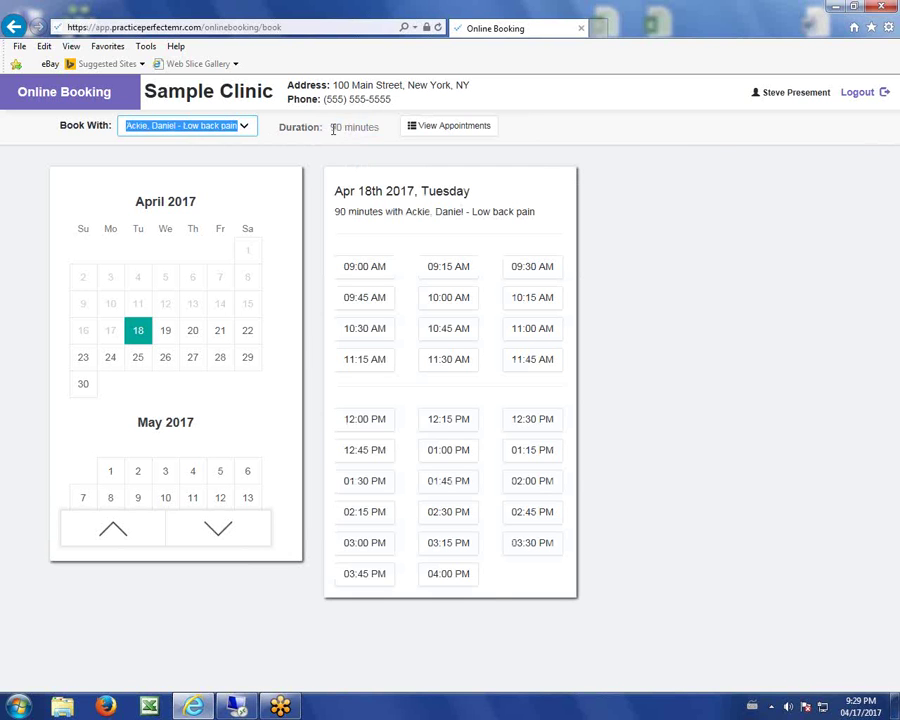
left_click_drag(332, 127, 377, 130)
left_click(316, 133)
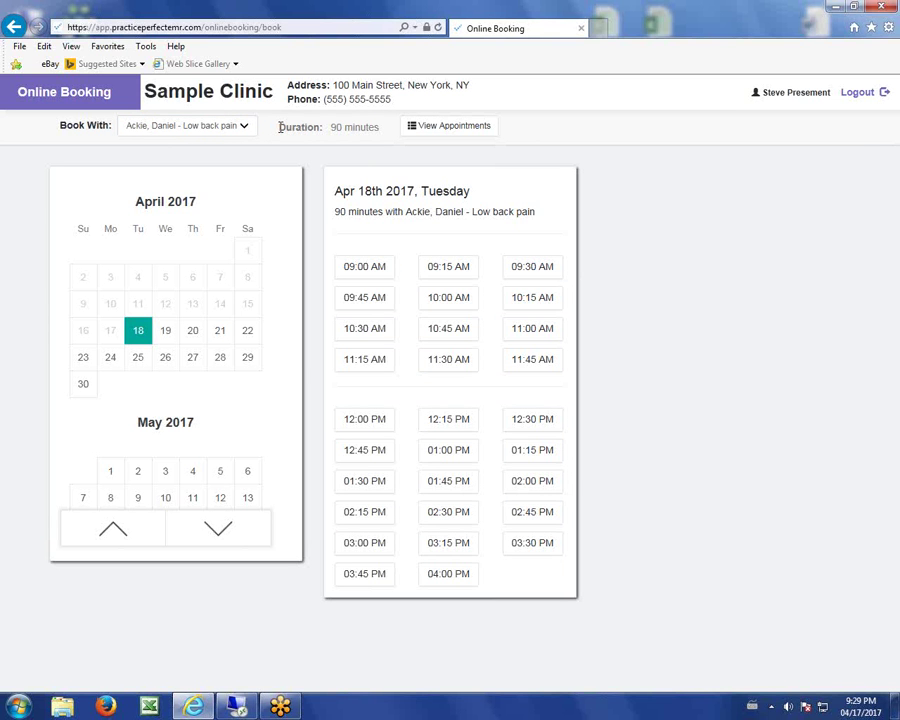
left_click(246, 128)
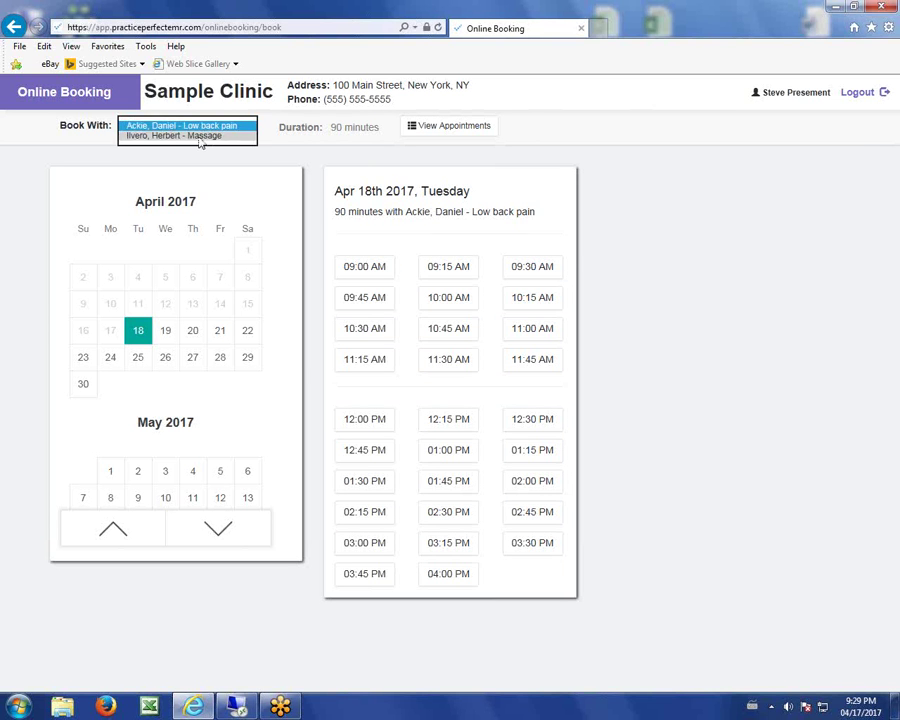
left_click(199, 137)
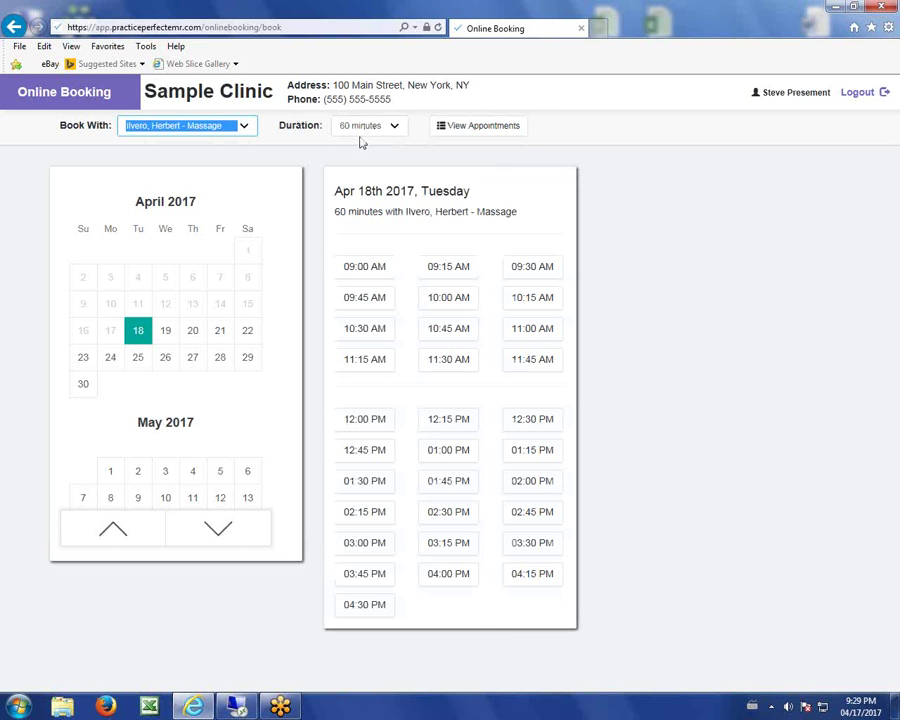
Pick Thursday, April 20, 2017 in the calendar to list its massage time slots.
left_click(195, 331)
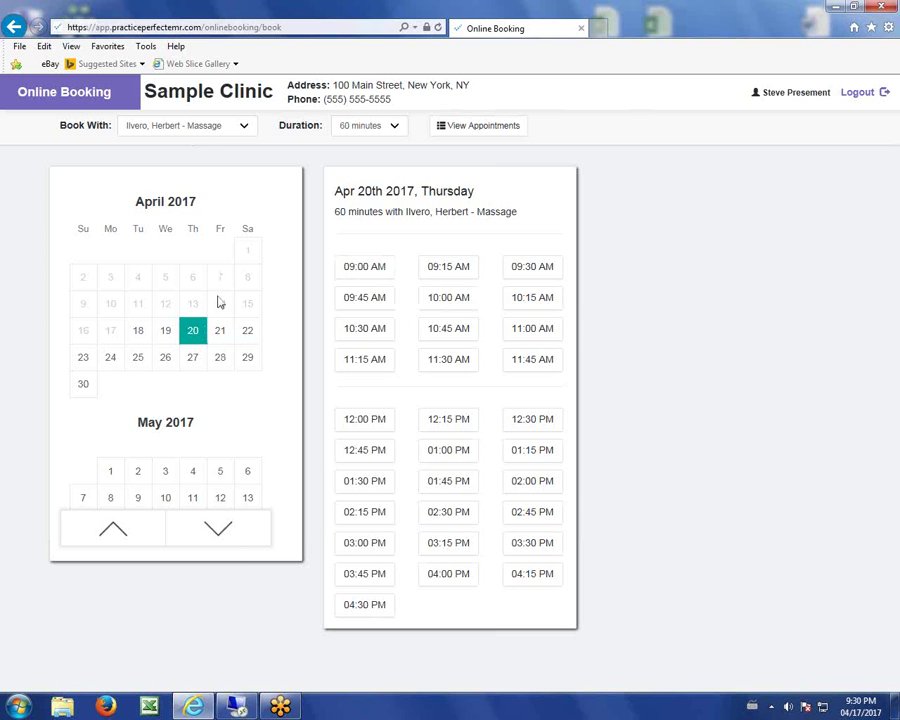
Request the 10:00 AM slot on April 20 and confirm the selection.
left_click(438, 300)
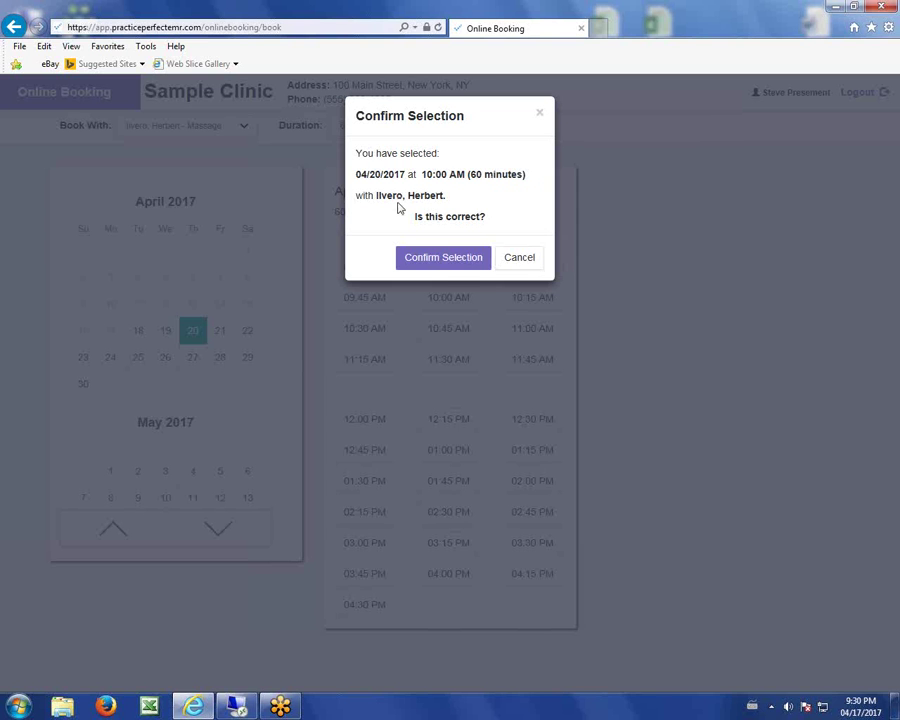
left_click(448, 260)
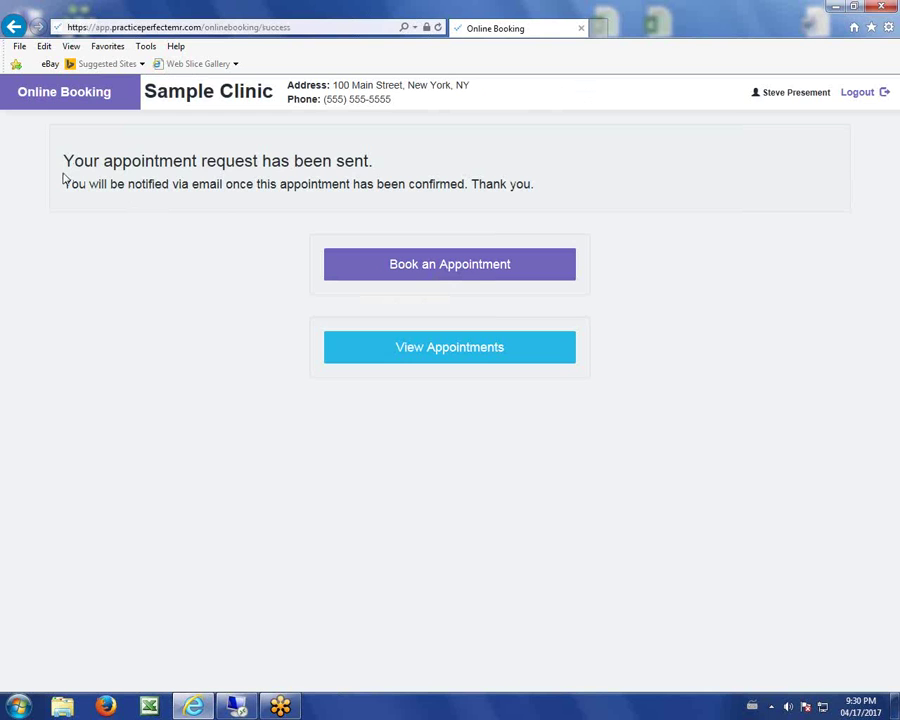
left_click_drag(63, 160, 369, 162)
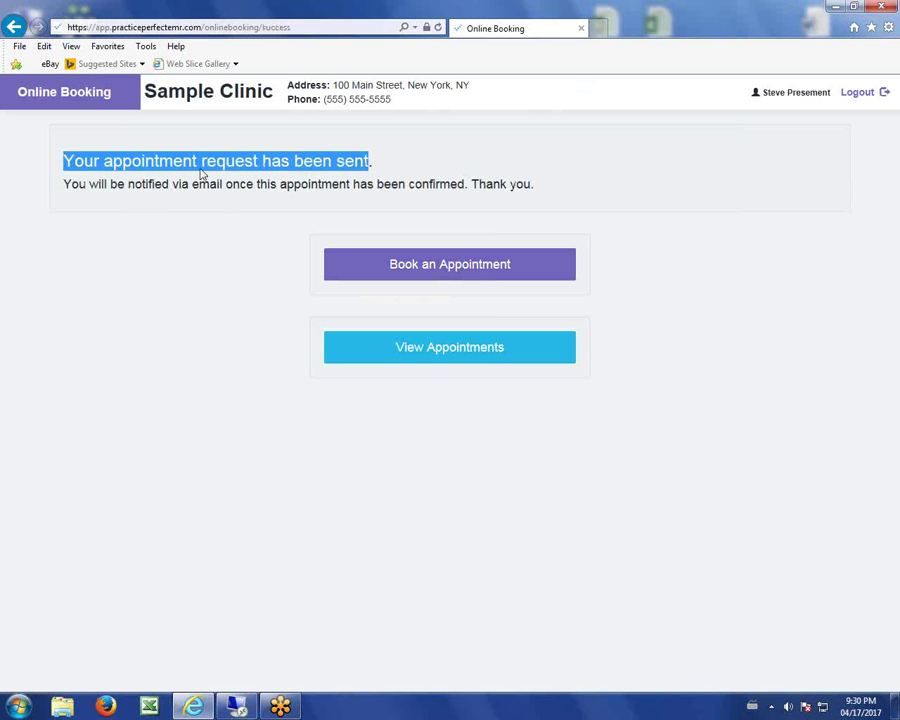
left_click_drag(63, 184, 353, 184)
left_click(424, 175)
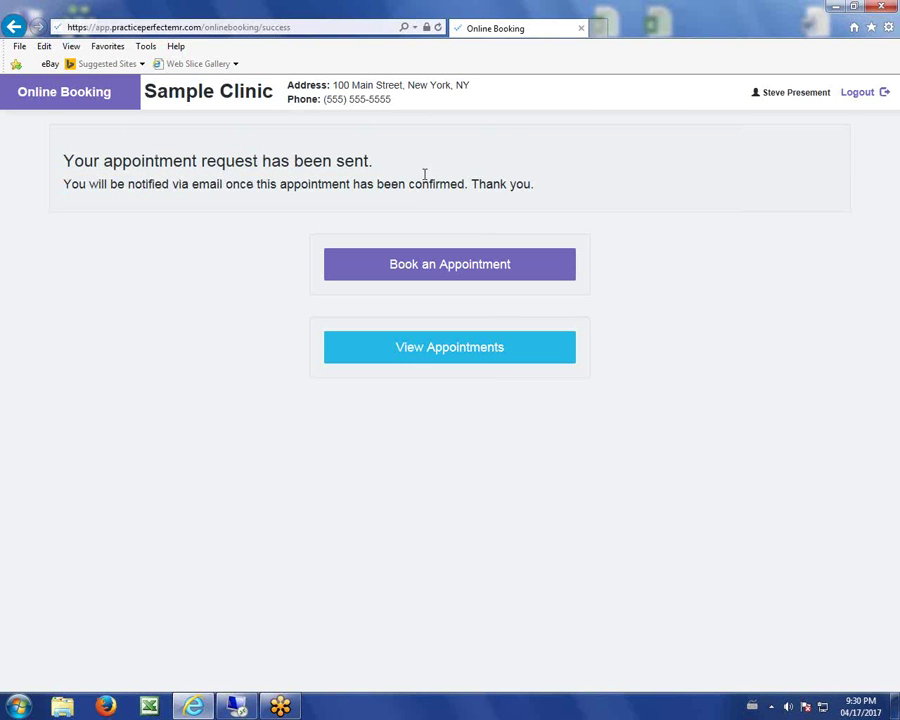
left_click_drag(63, 184, 538, 193)
left_click(538, 214)
Open the client's appointments and list past appointments for the Low back pain treatment.
left_click(410, 358)
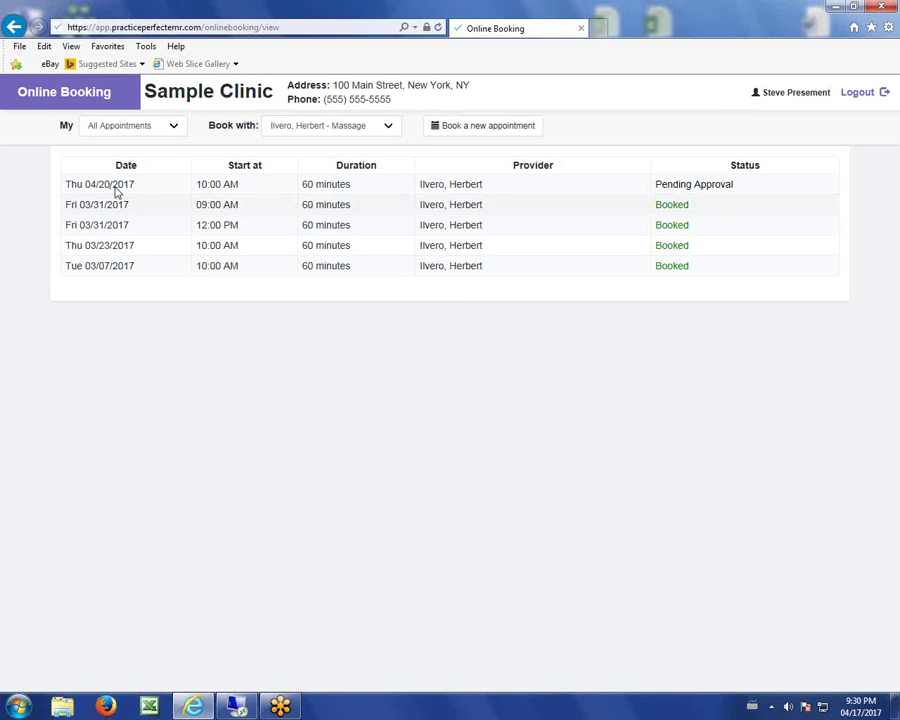
left_click(174, 126)
left_click(145, 116)
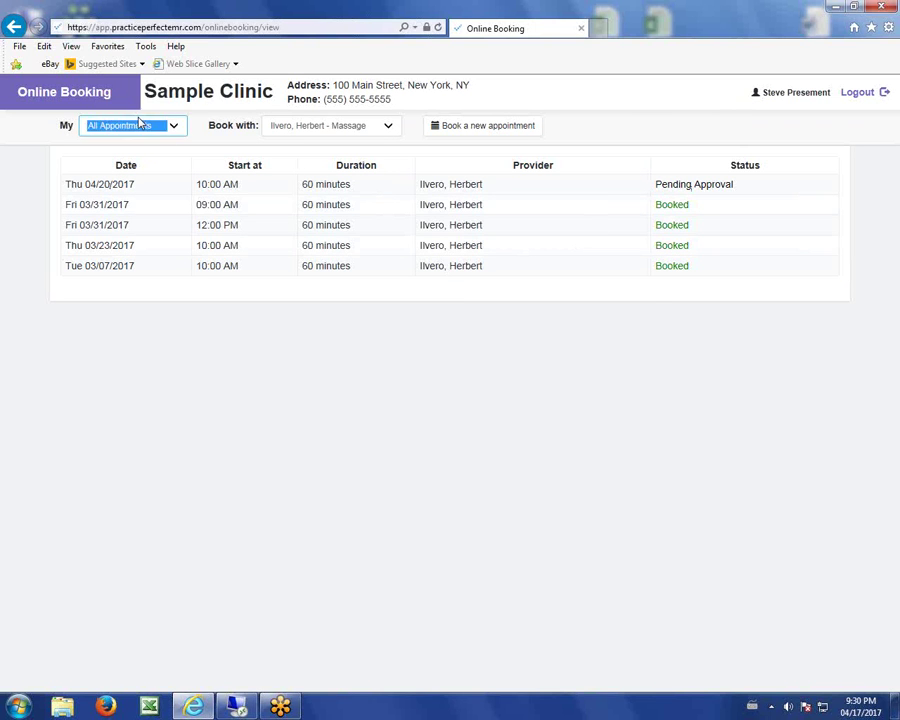
left_click(173, 124)
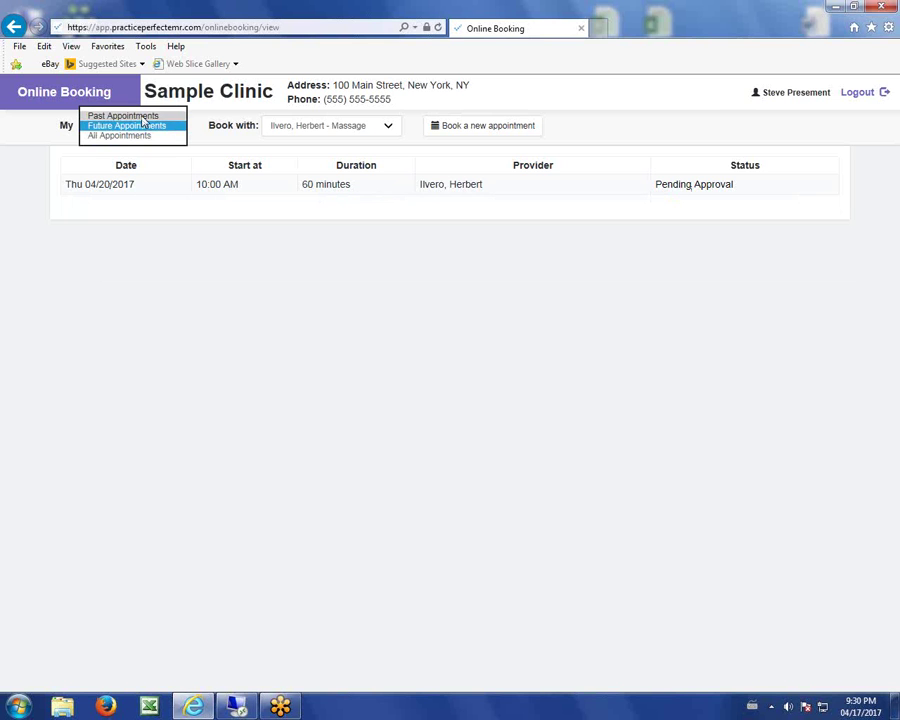
left_click(122, 116)
left_click(385, 130)
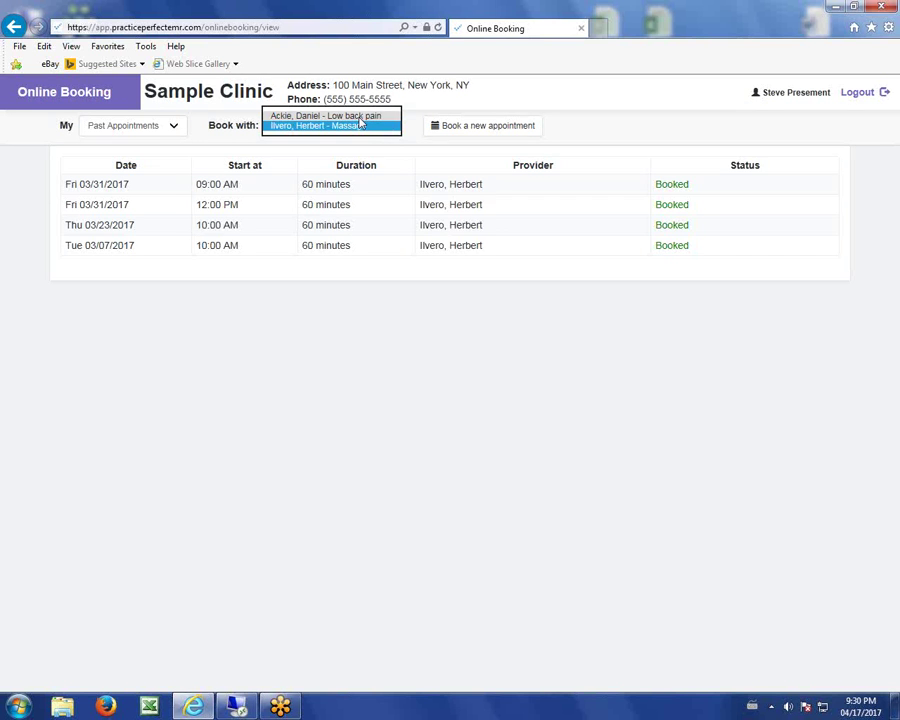
left_click(356, 116)
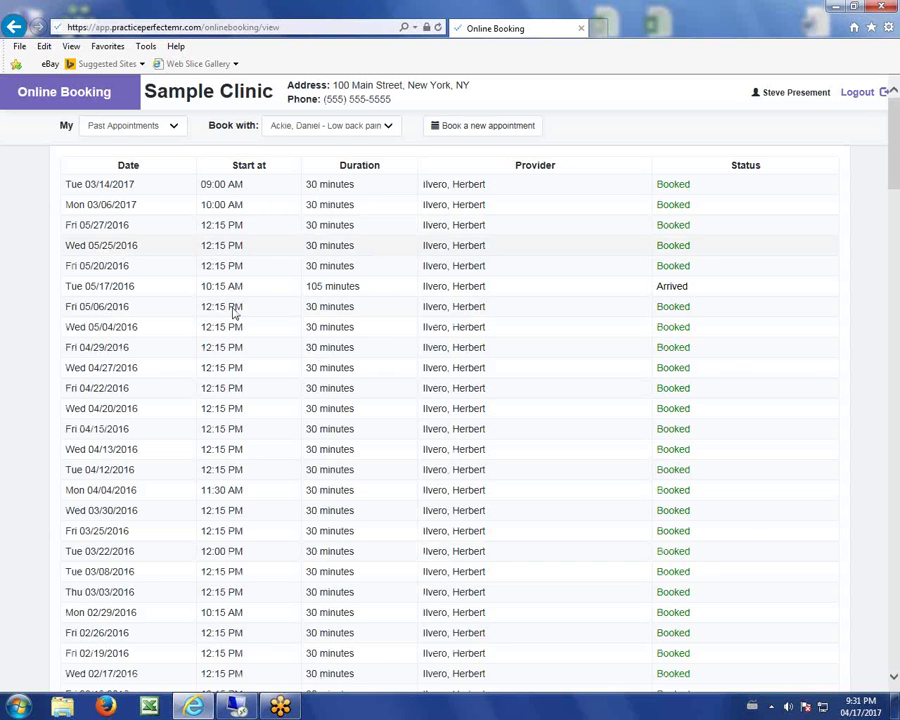
In the desktop software, open the appointment-request reminder and dismiss it permanently.
left_click(238, 707)
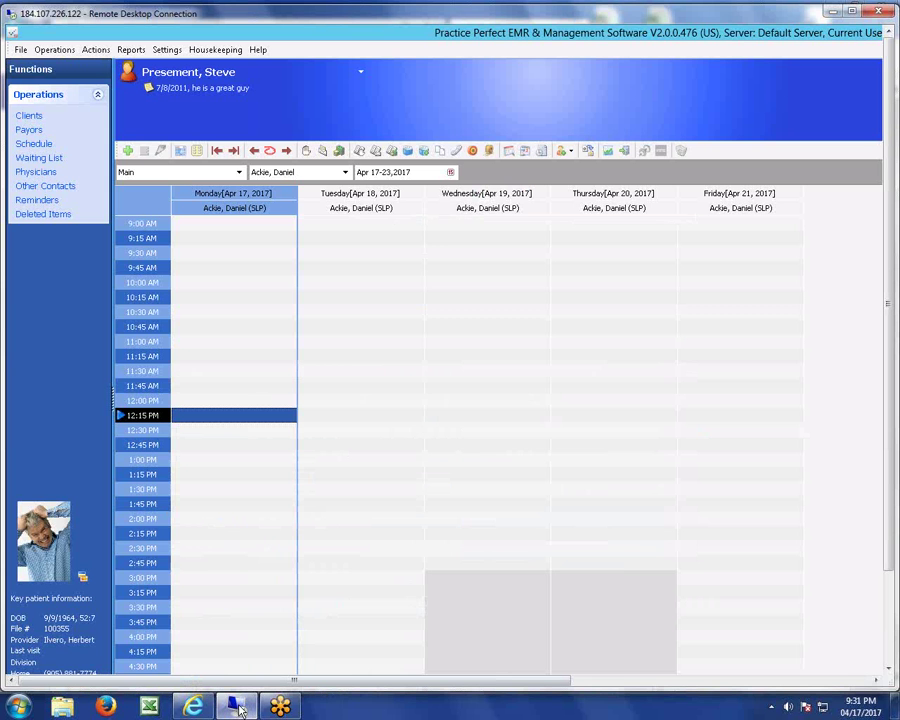
left_click(35, 202)
double_click(232, 192)
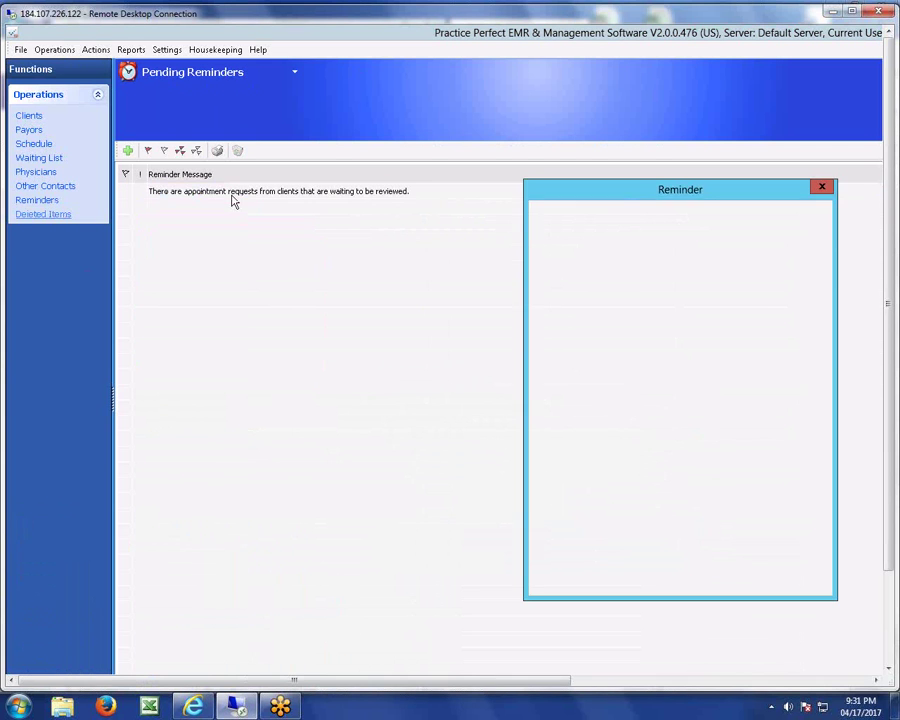
left_click_drag(580, 339, 547, 331)
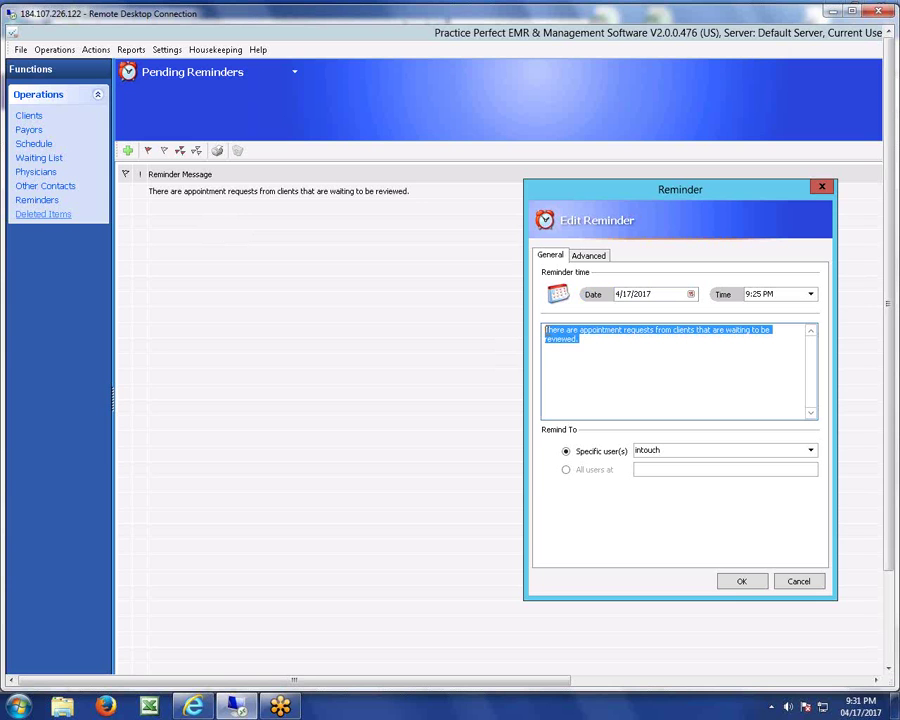
left_click(732, 583)
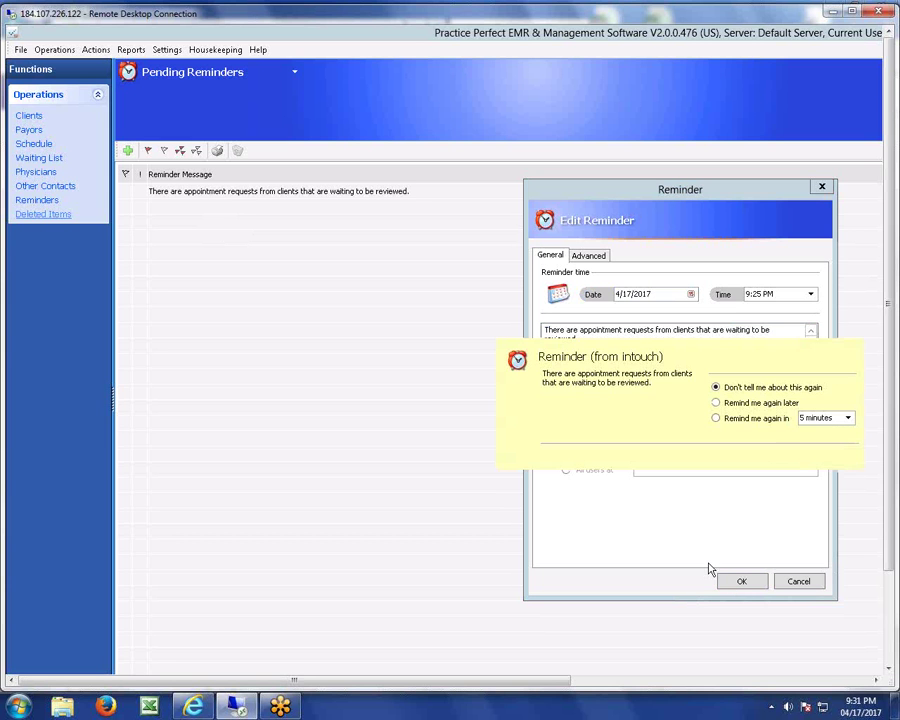
left_click_drag(603, 357, 306, 310)
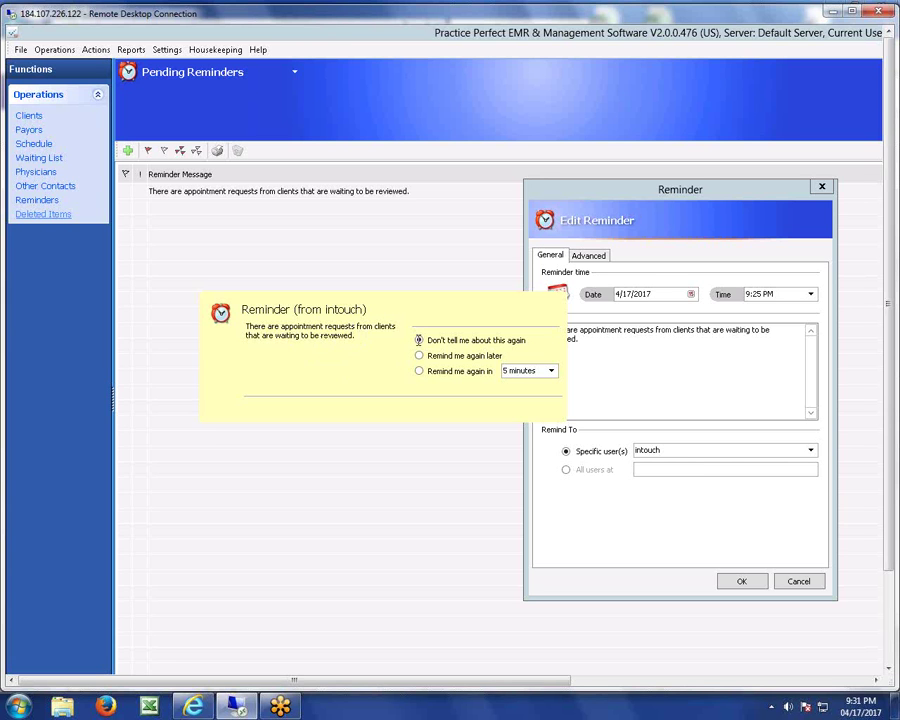
left_click(420, 341)
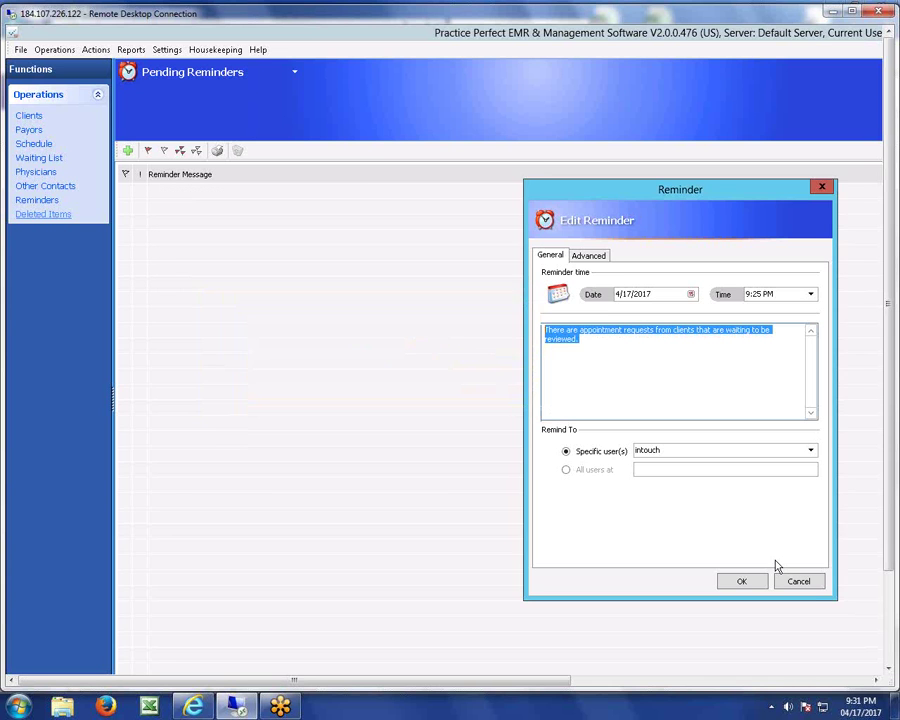
left_click(798, 581)
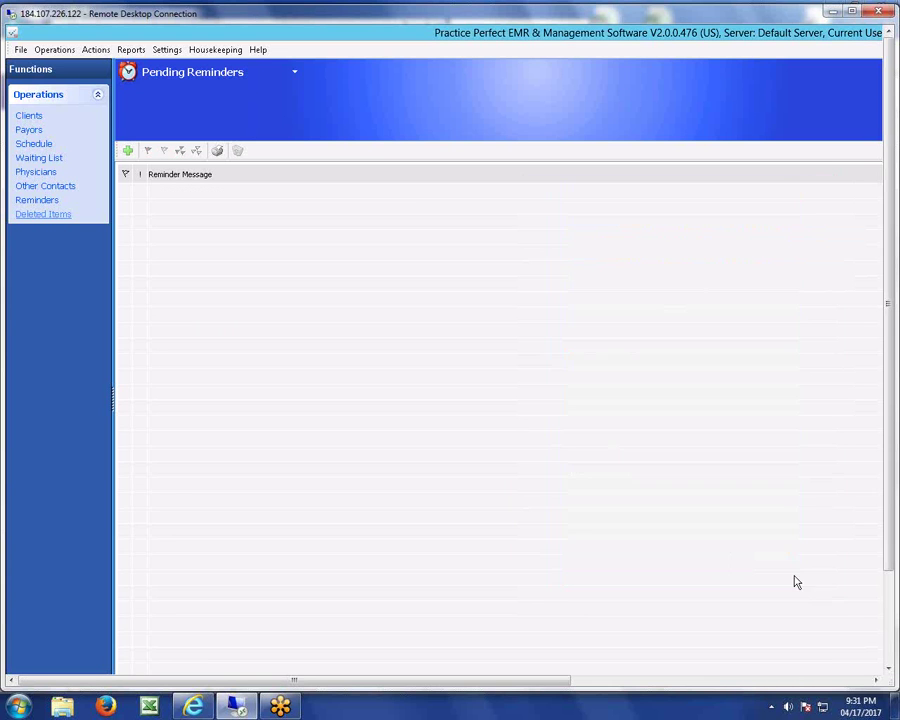
Show the PT provider's week schedule and inspect the Thursday Apr 20 10:00 AM appointment's status.
left_click(34, 146)
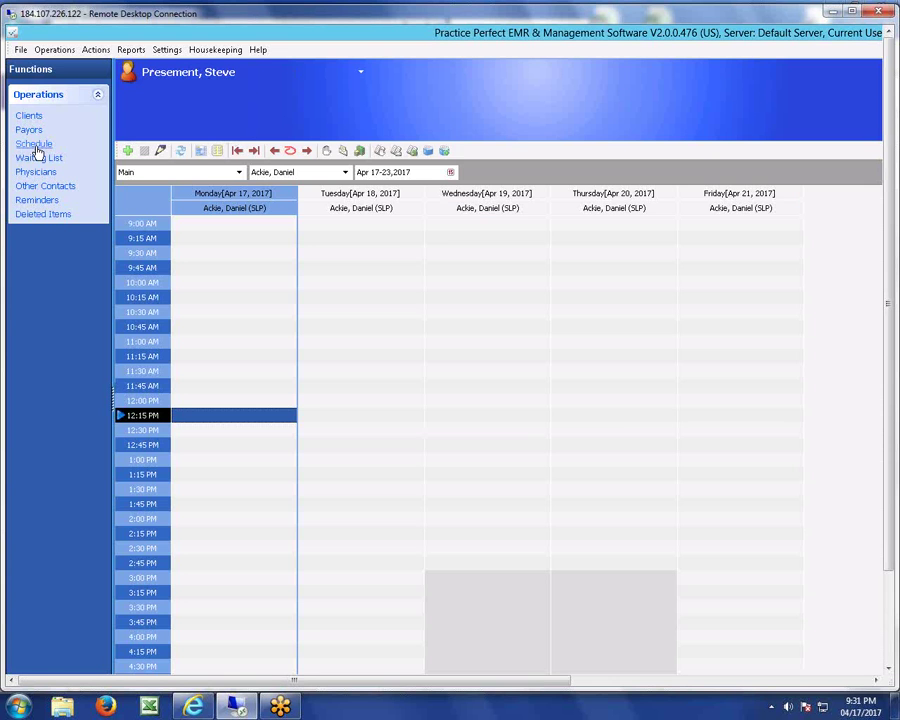
left_click(344, 173)
left_click(294, 208)
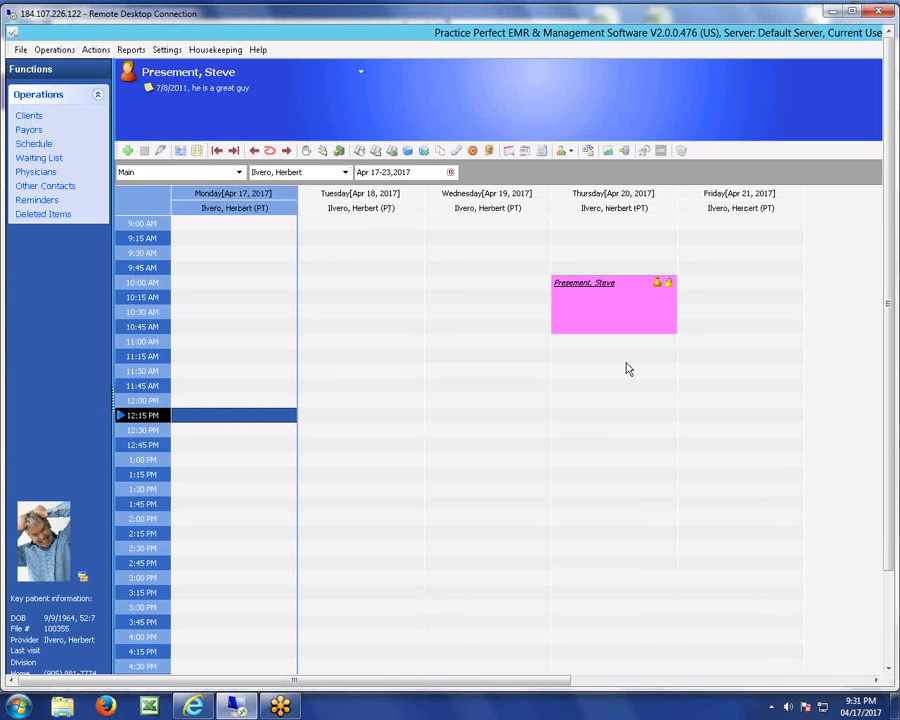
left_click(613, 318)
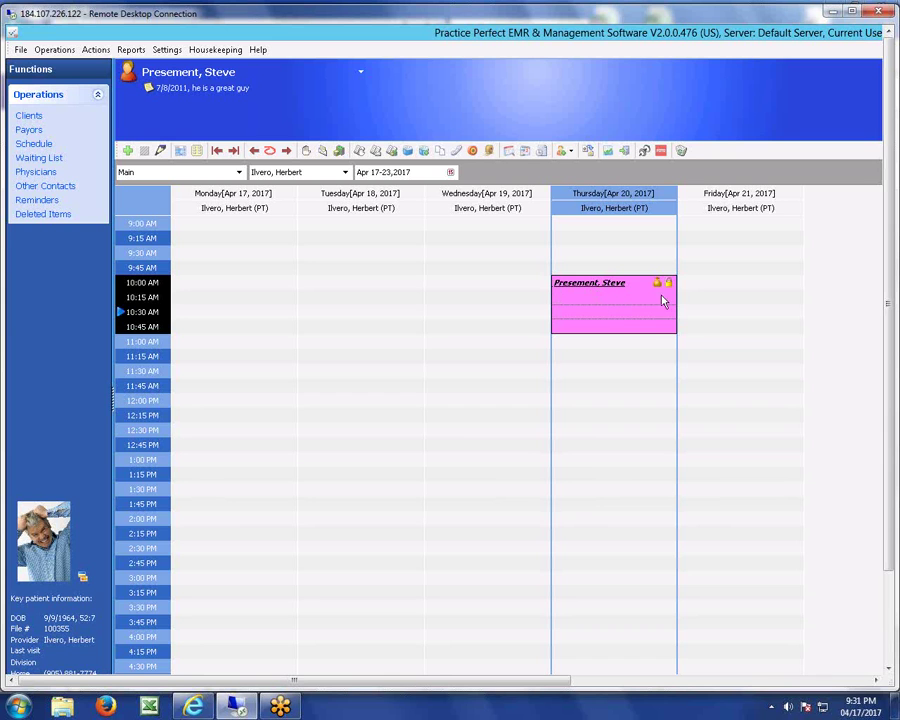
left_click(668, 283)
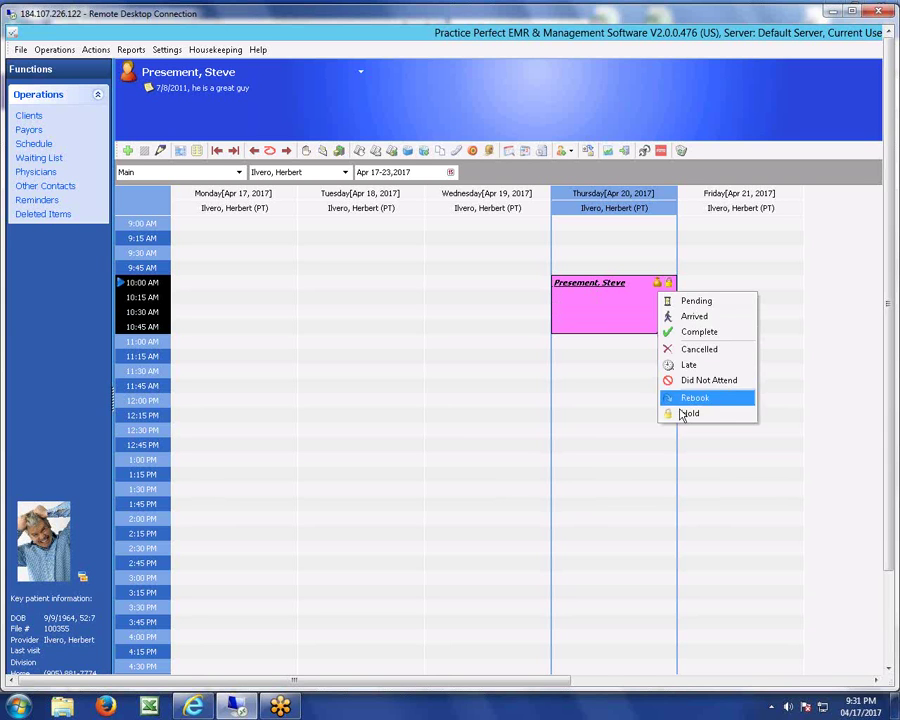
left_click(605, 305)
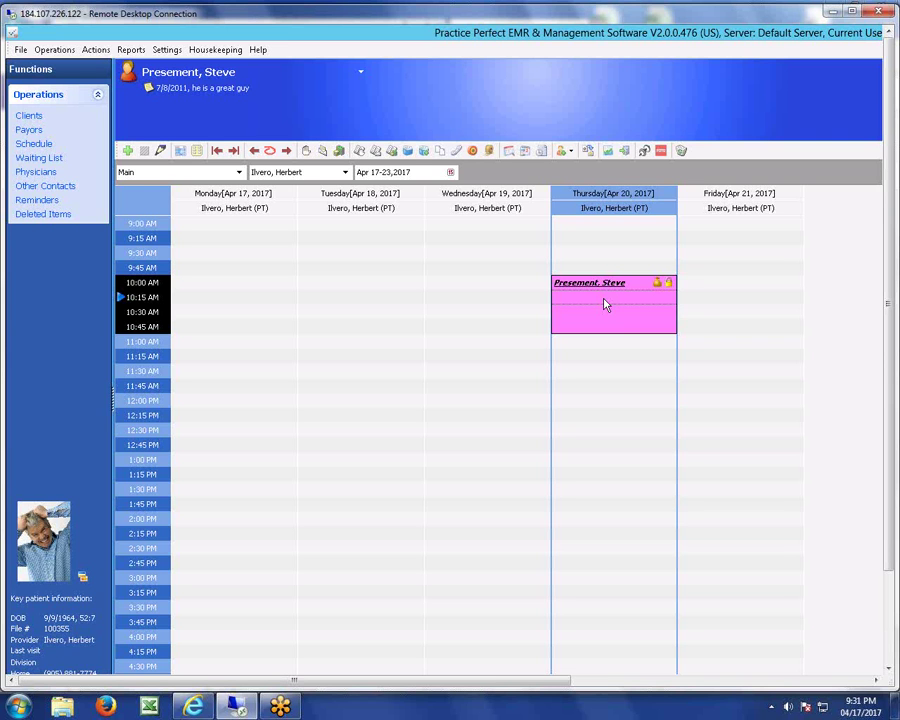
Book the pending 4/20/2017 10:00 AM Massage request from the Web Appointment Listing.
left_click(100, 51)
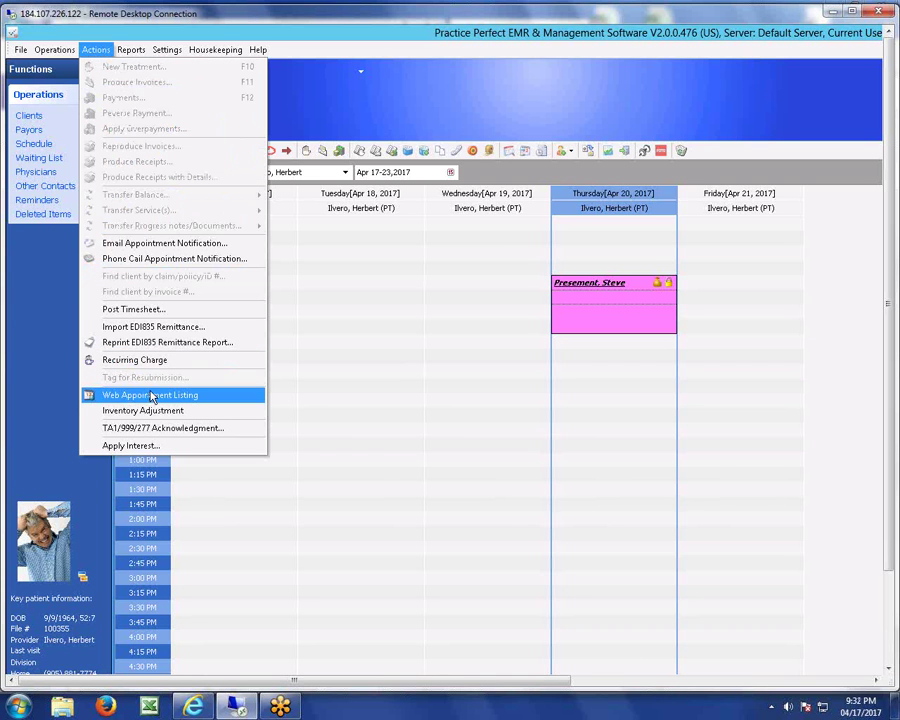
left_click(151, 396)
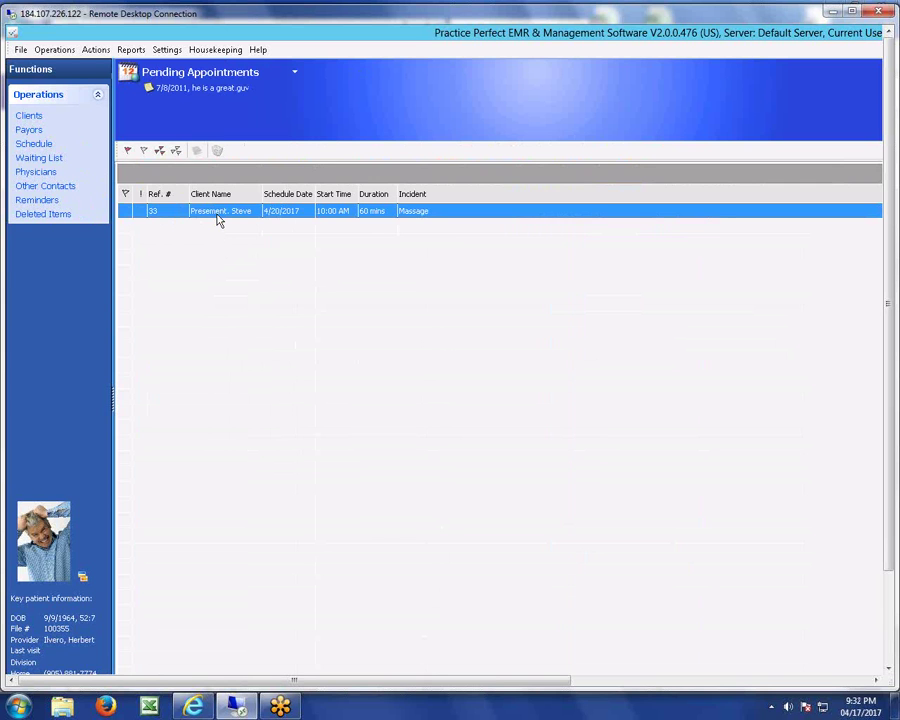
left_click(123, 214)
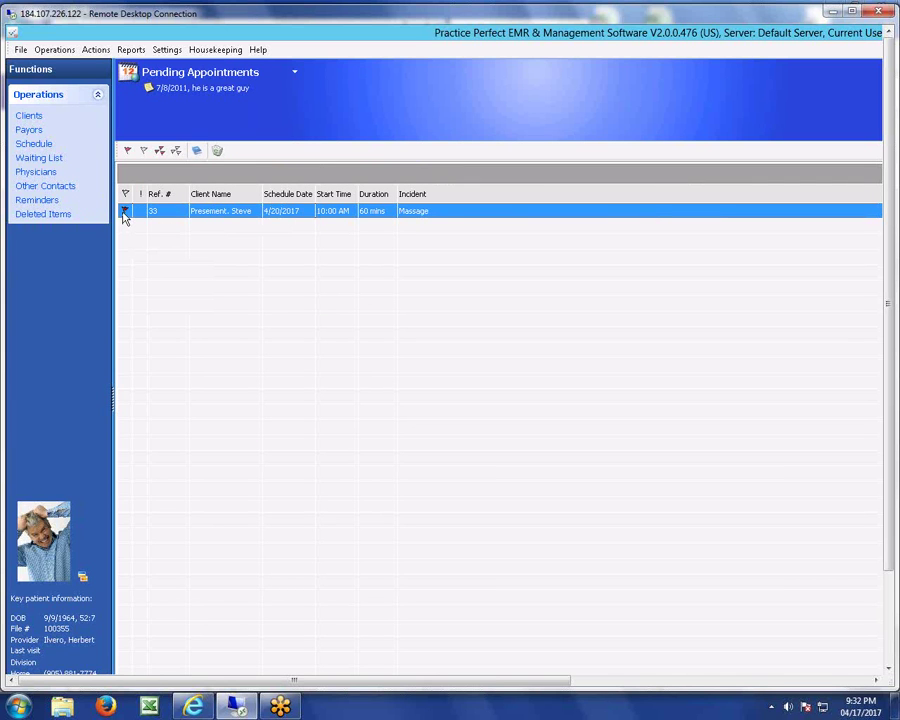
left_click(217, 151)
left_click(197, 151)
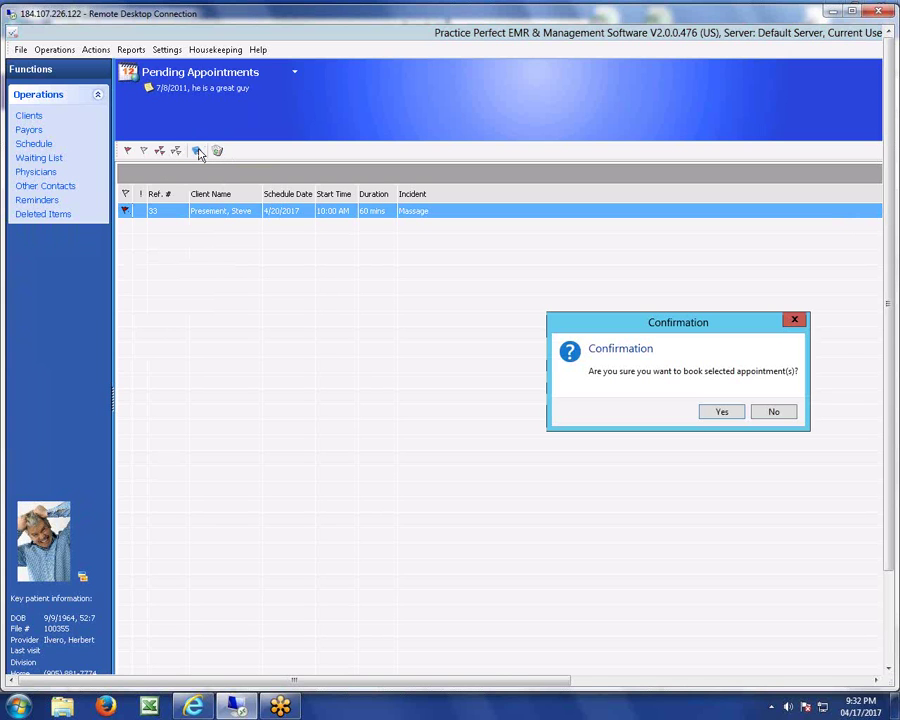
left_click(722, 412)
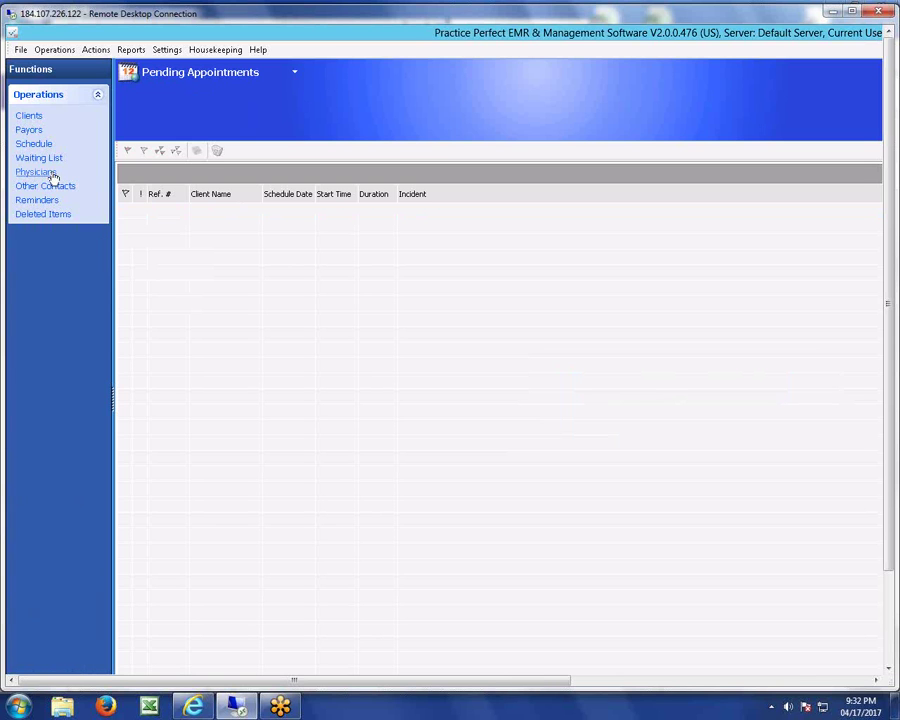
Reopen the week schedule and check the Apr 20 10:00 AM appointment's status menu.
left_click(38, 144)
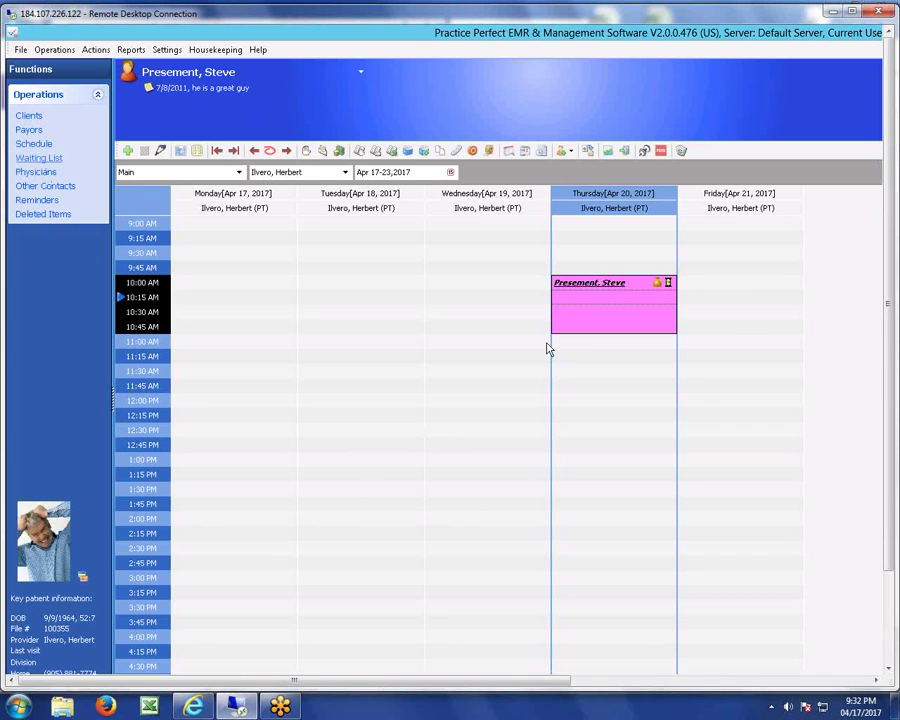
left_click(669, 285)
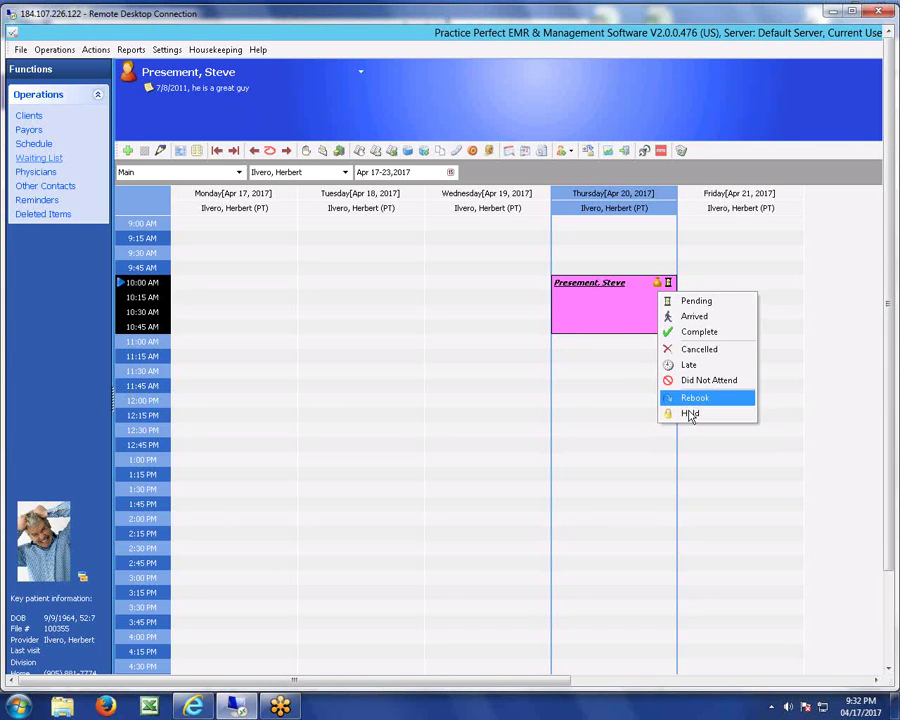
left_click(619, 314)
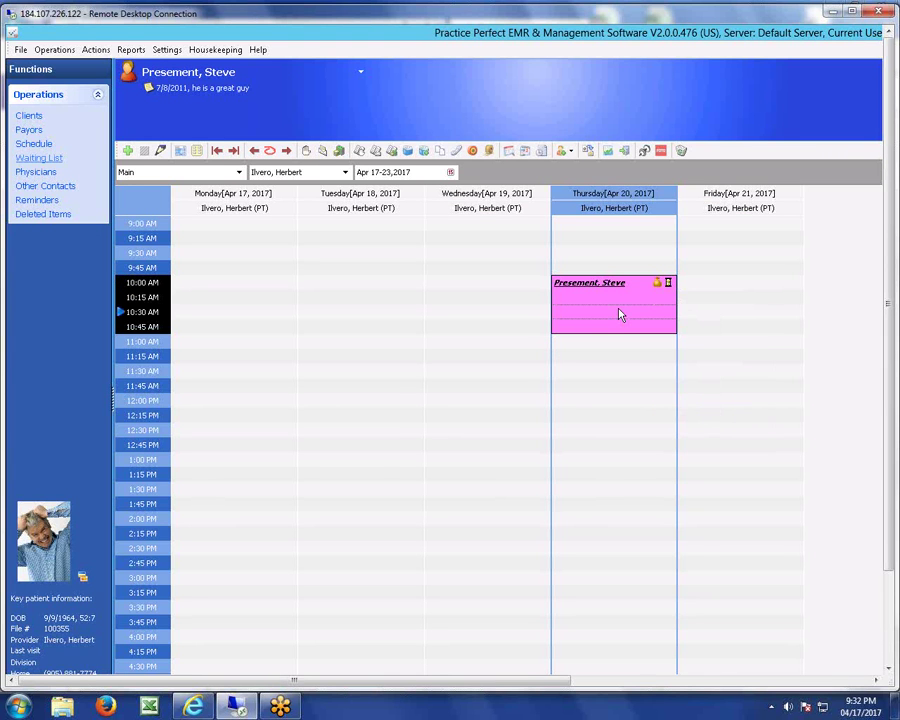